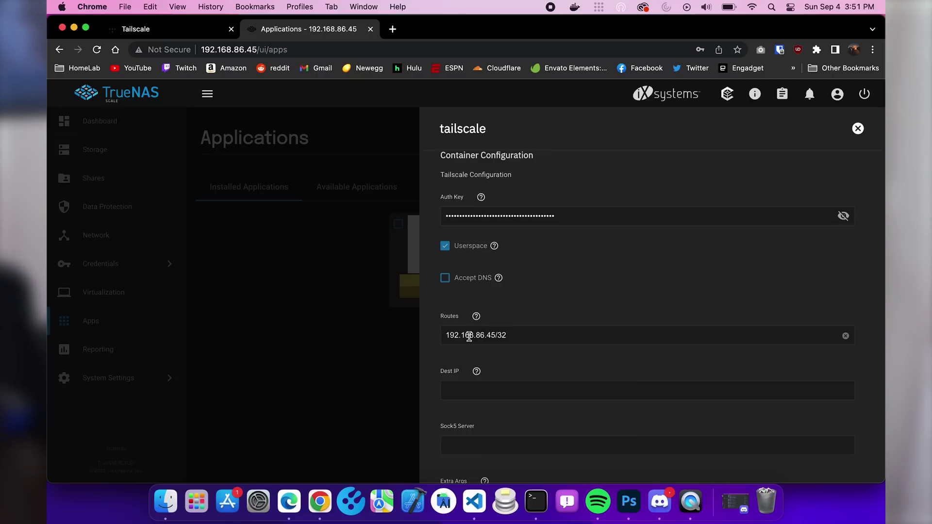
Close the tailscale app panel and bring up the Tailscale admin Machines list.
click(349, 322)
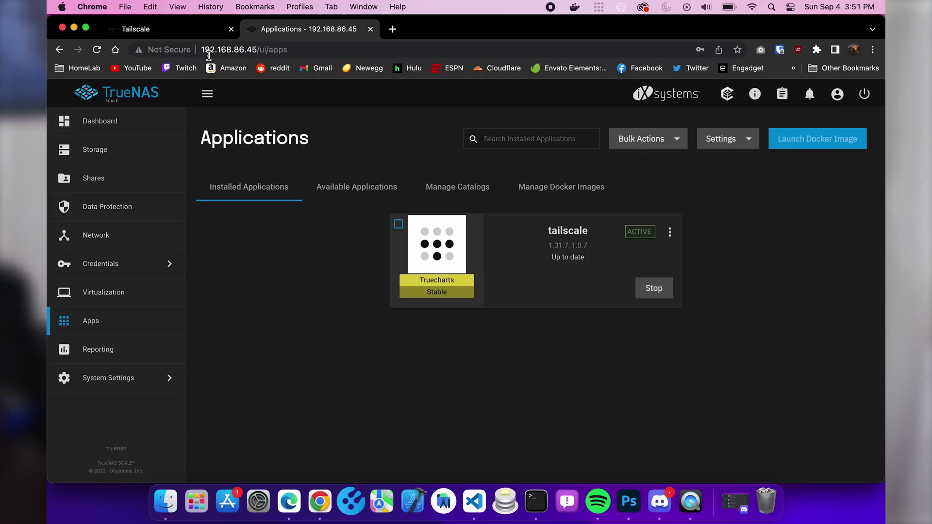
click(126, 29)
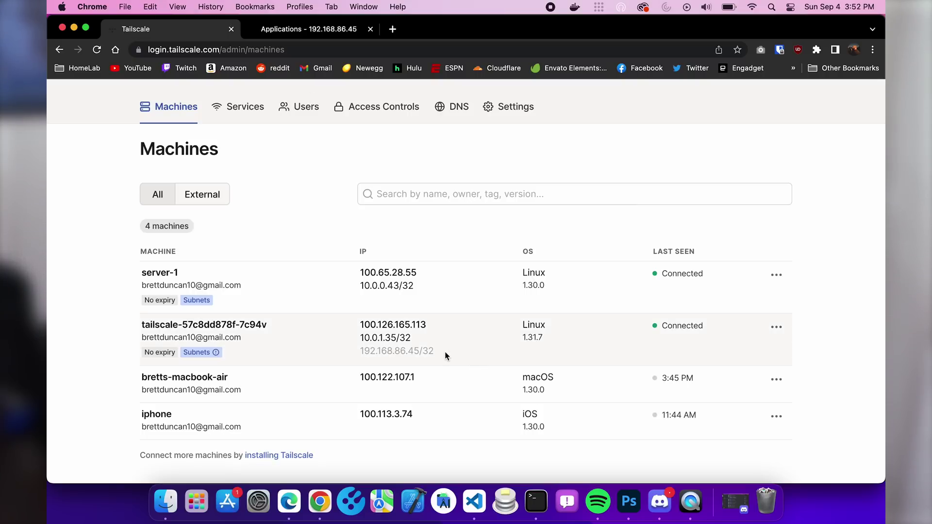
Approve the machine's 192.168.86.45/32 subnet route, remove 10.0.1.35/32, and return to TrueNAS Applications.
click(777, 328)
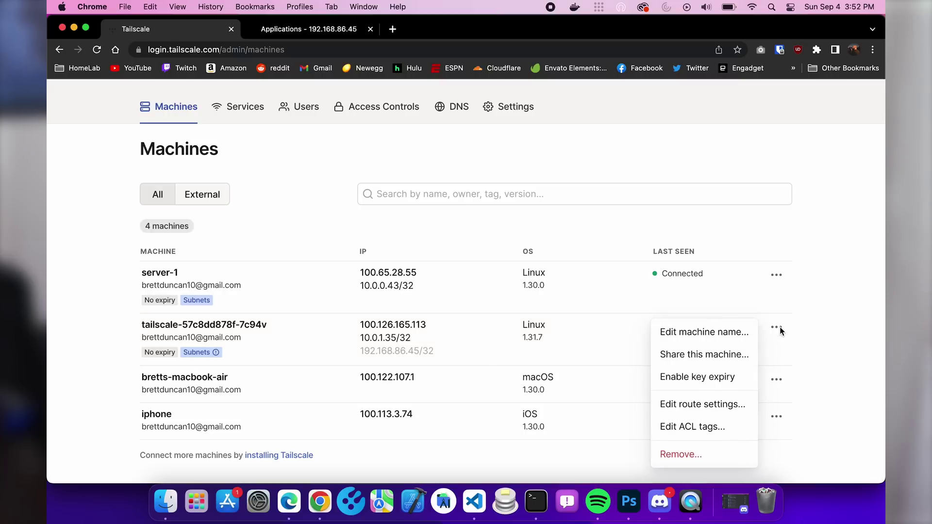
click(706, 405)
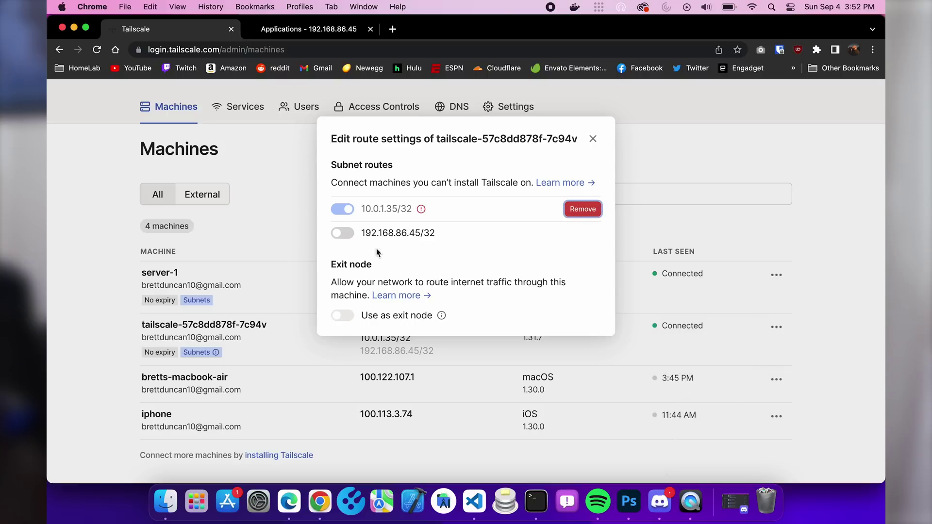
click(345, 234)
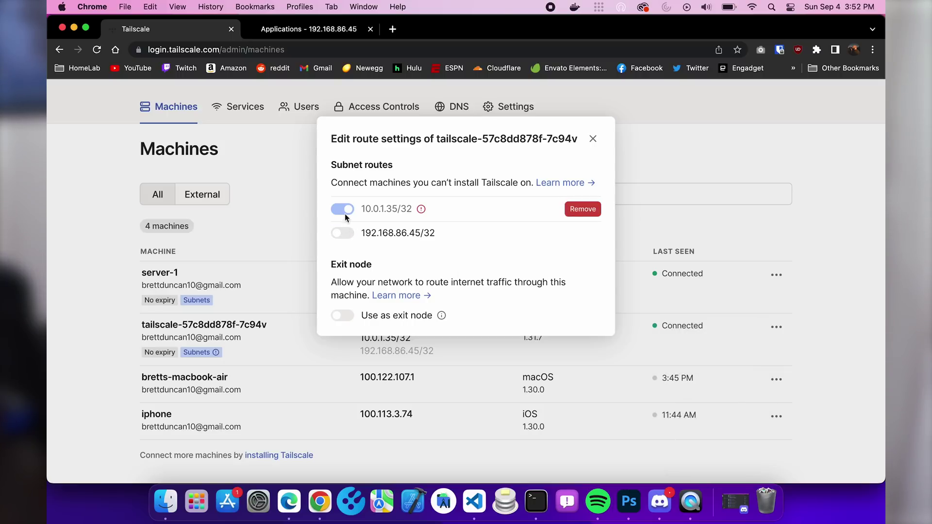
click(583, 209)
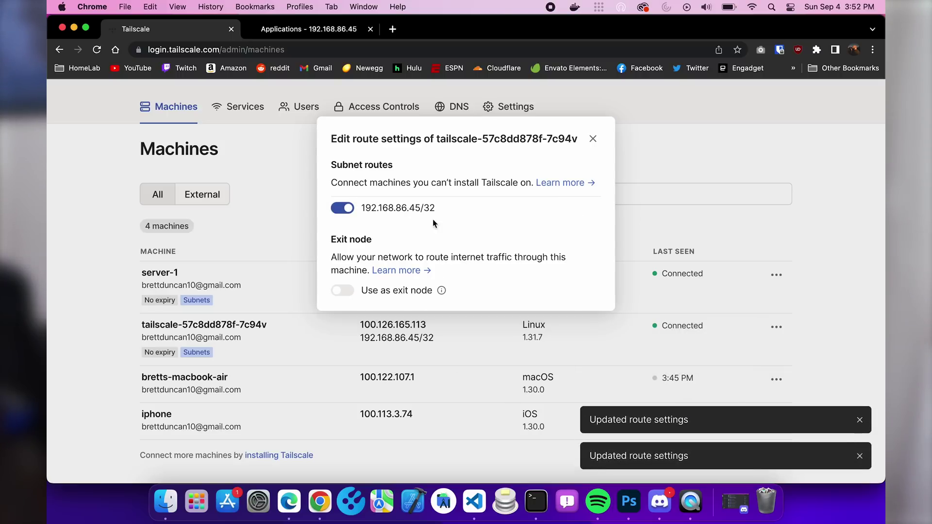
click(592, 139)
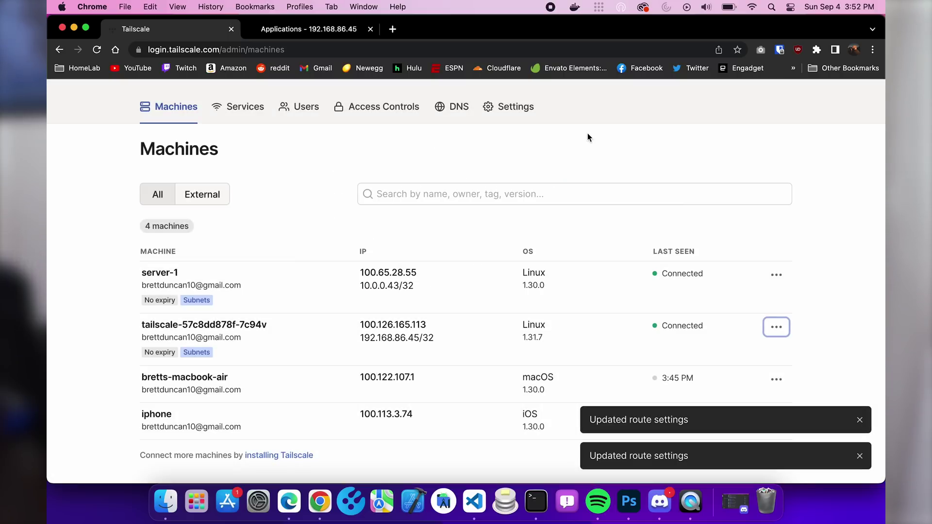
click(310, 28)
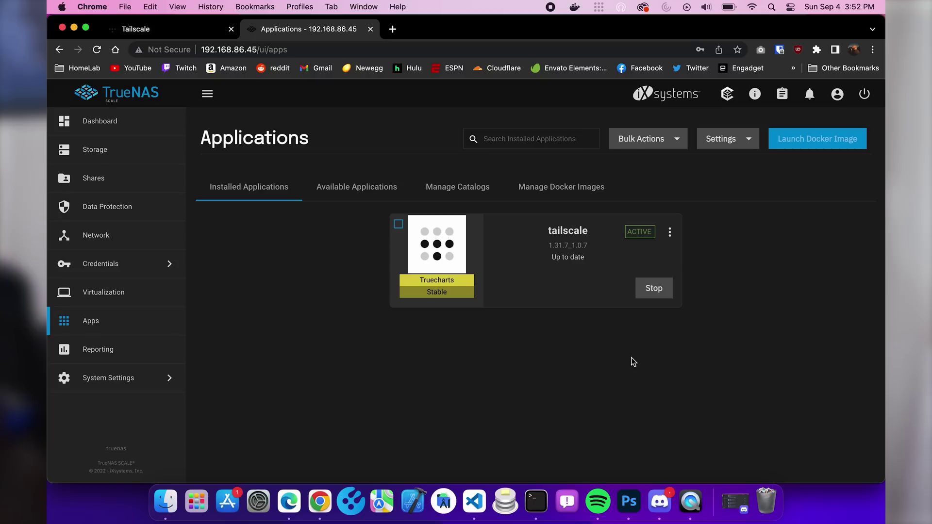
Join the iPhone personal hotspot over Wi-Fi and open a Terminal window.
click(751, 7)
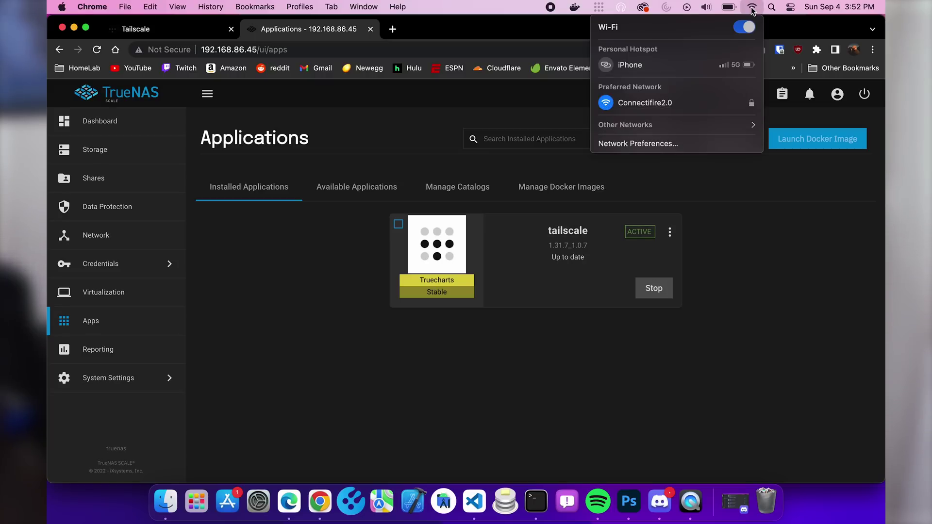
click(633, 72)
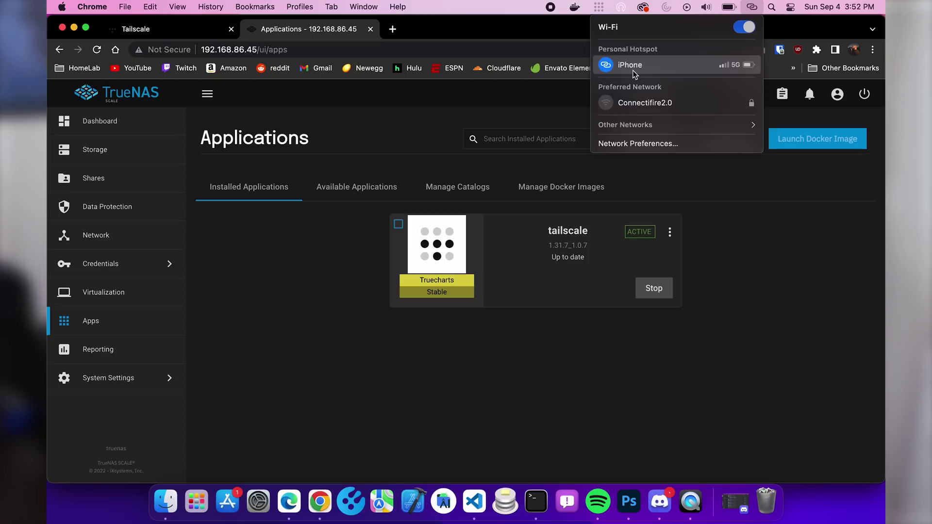
click(291, 270)
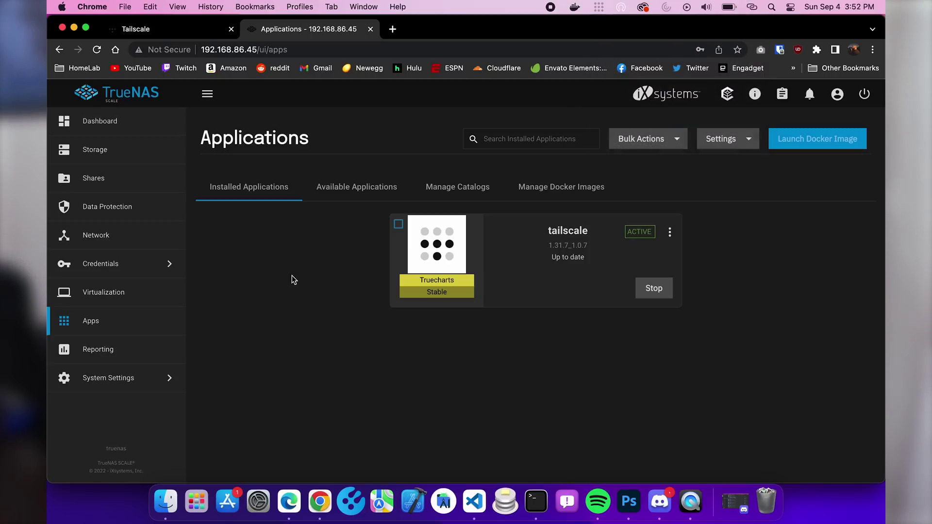
click(536, 502)
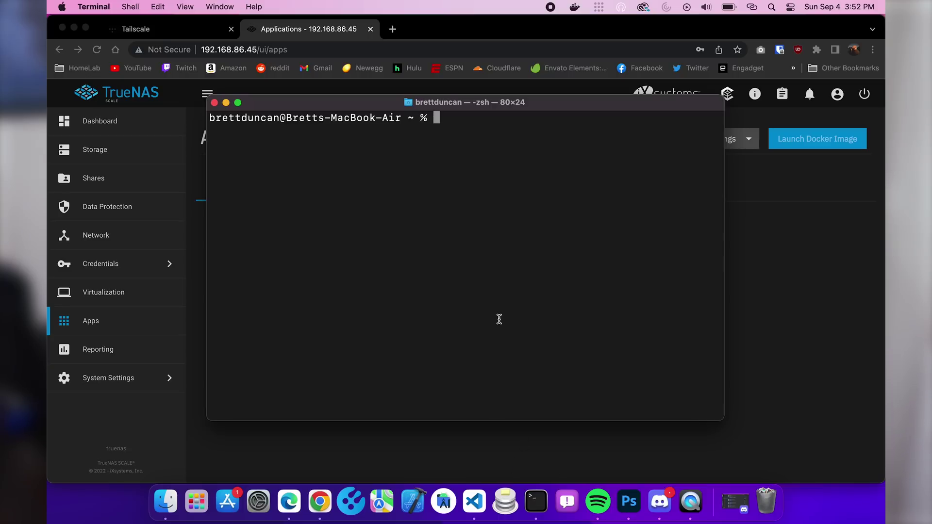
Ping 192.168.86.45, check Tailscale status, then rerun the ping to get 17/17 replies.
text(ping 192.168.86.45)
key(Return)
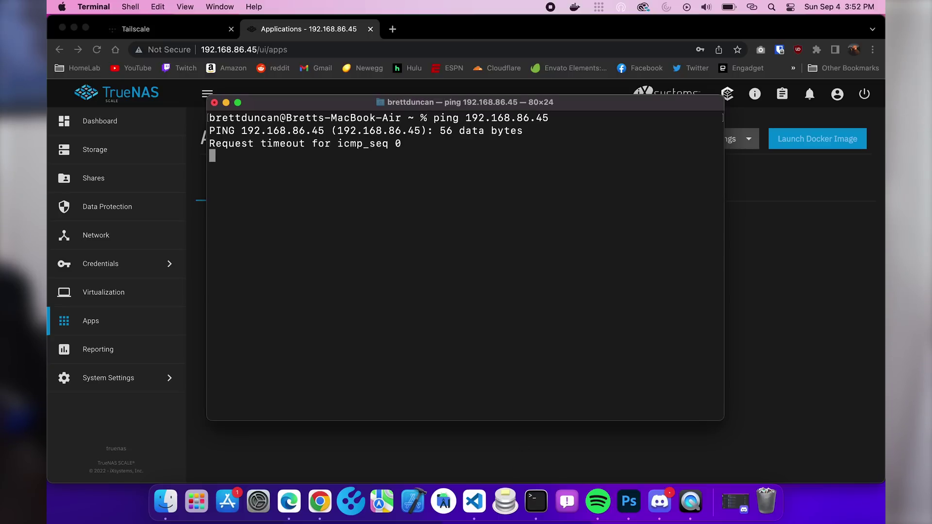
key(ctrl+x)
key(ctrl+c)
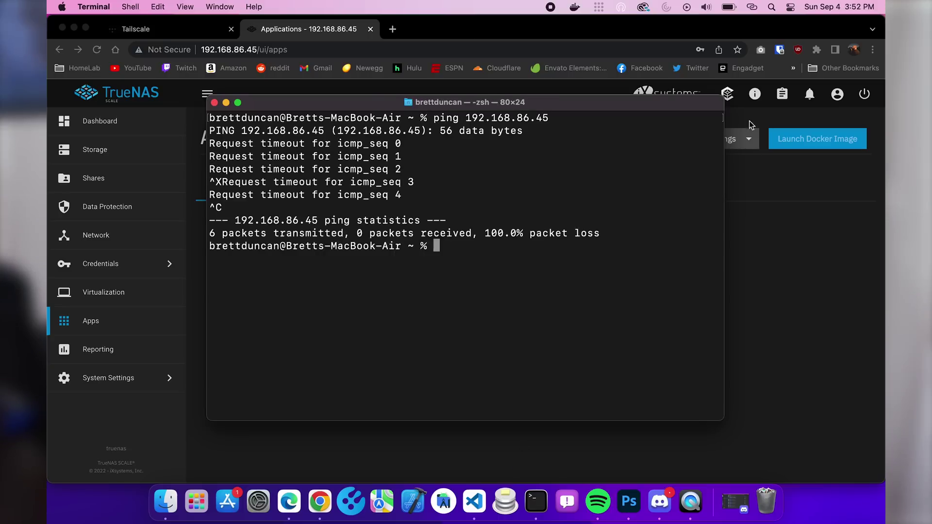
click(599, 7)
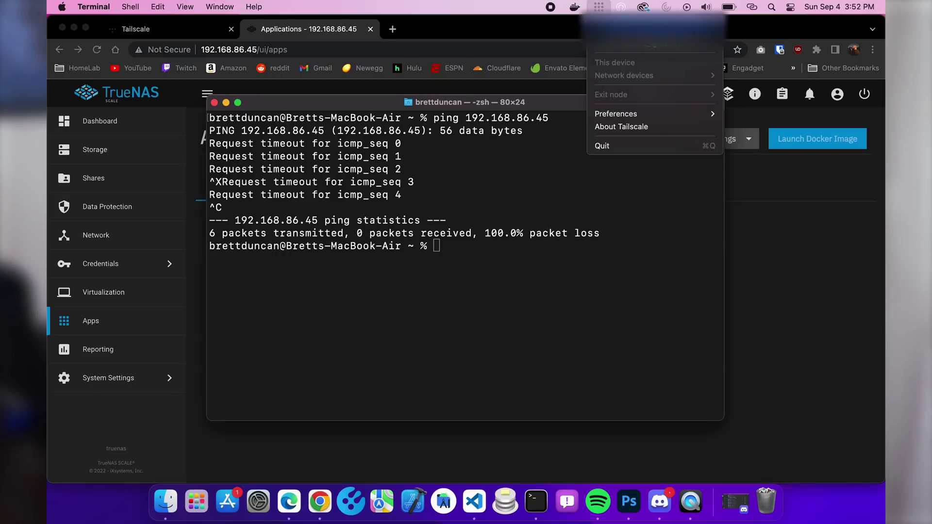
click(722, 118)
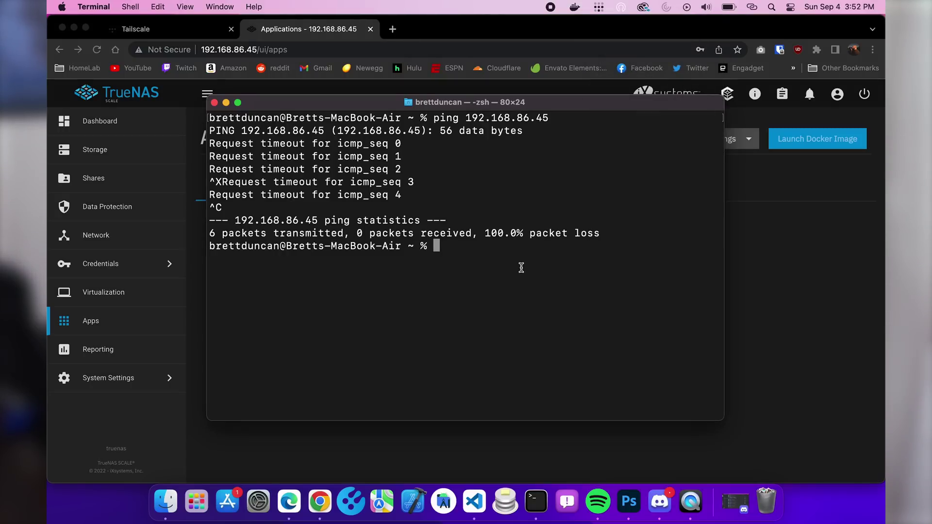
key(Up)
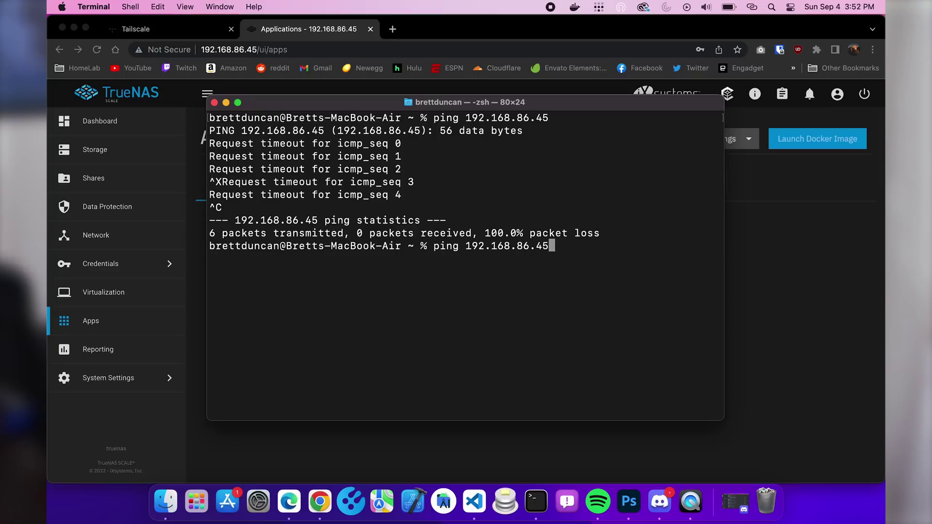
key(Return)
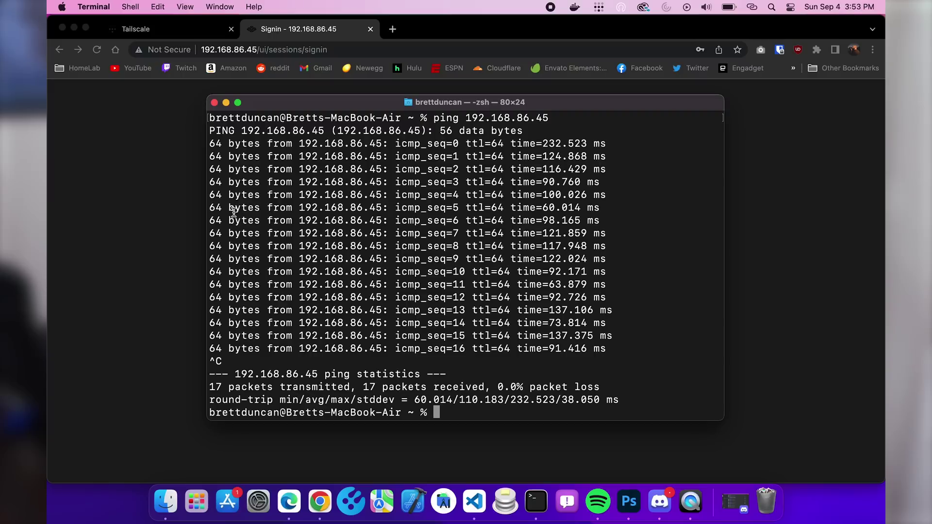
Reload the TrueNAS page in Chrome and sign back in with the root username.
click(185, 192)
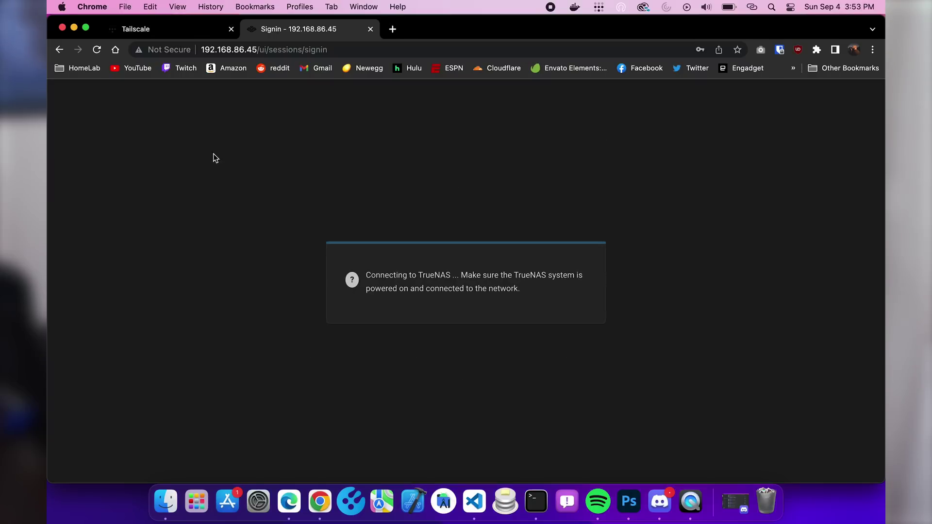
click(357, 49)
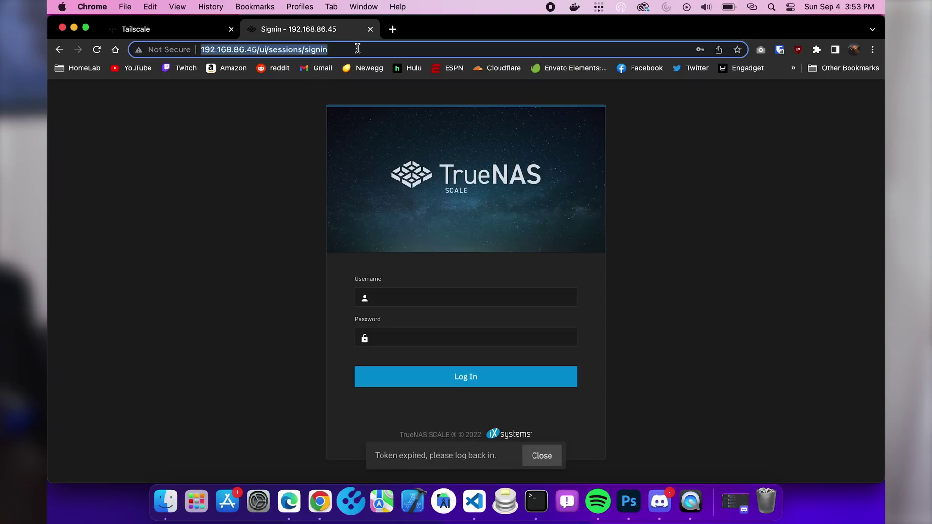
click(476, 298)
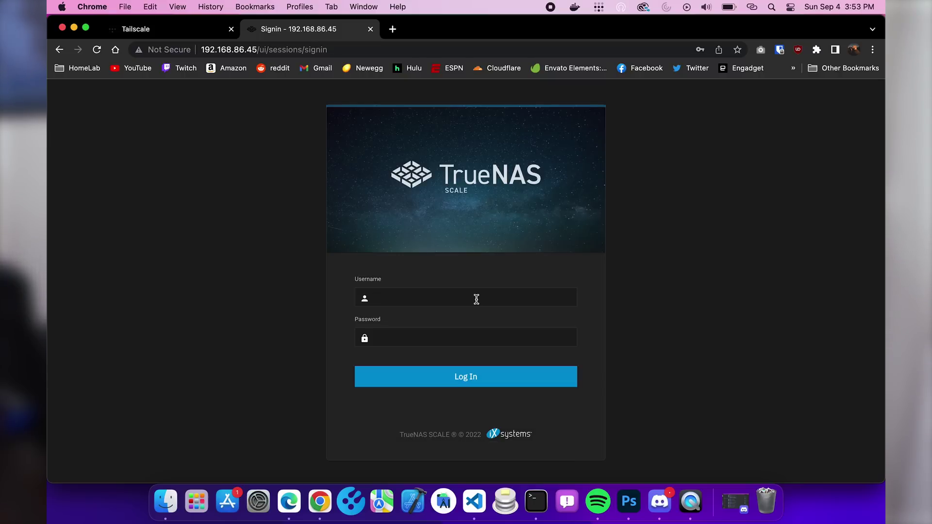
text(root)
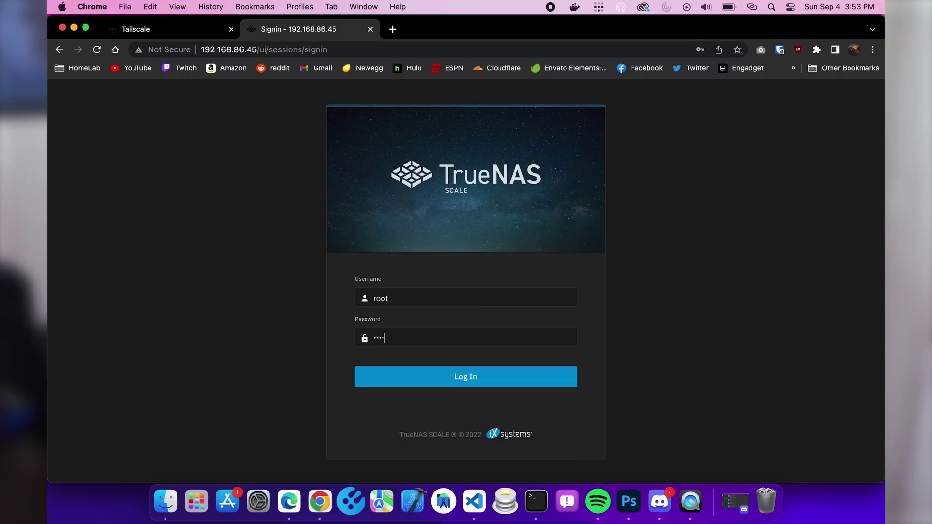
key(Return)
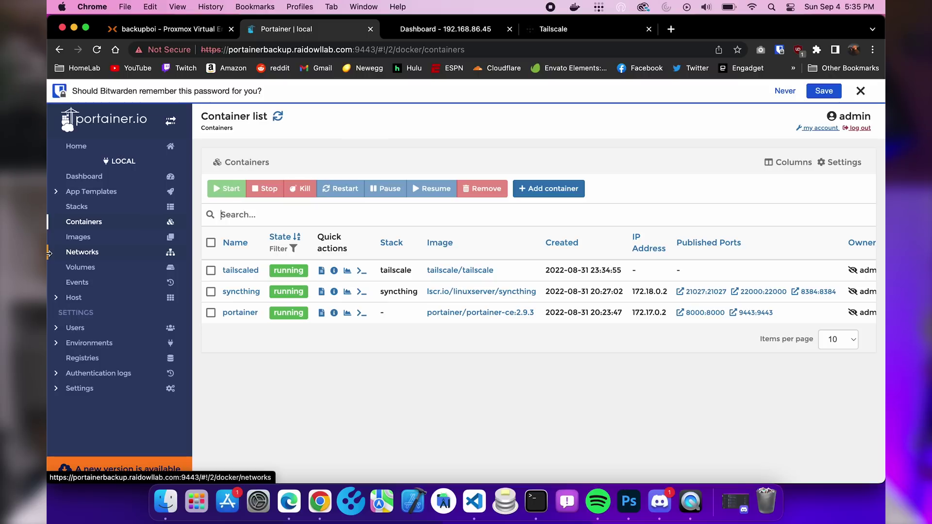
Open the tailscale custom template from Portainer's App Templates and scroll through its compose file.
click(66, 193)
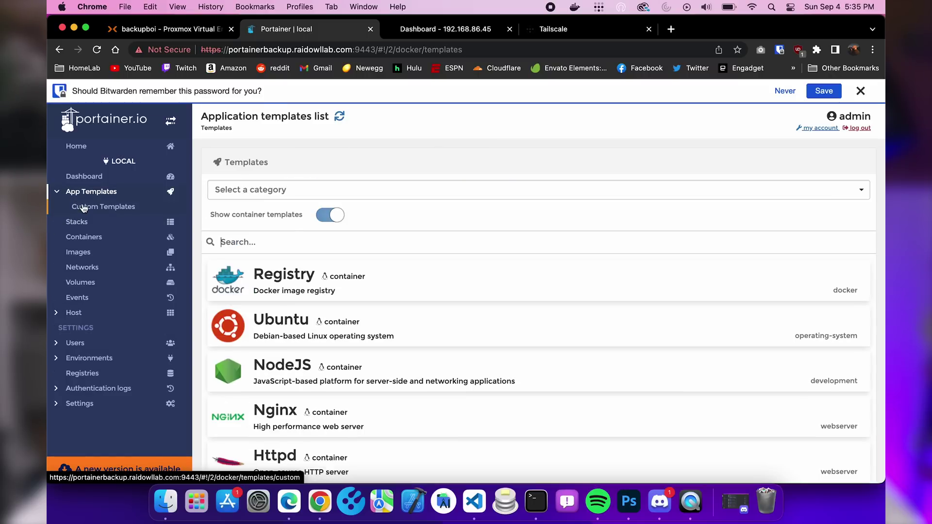
click(81, 208)
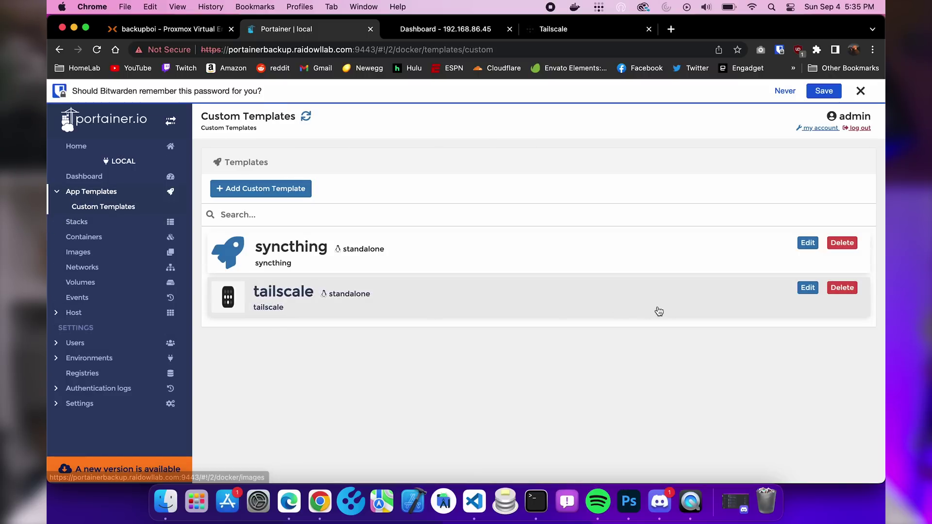
click(807, 289)
scroll(435, 288, down, 5)
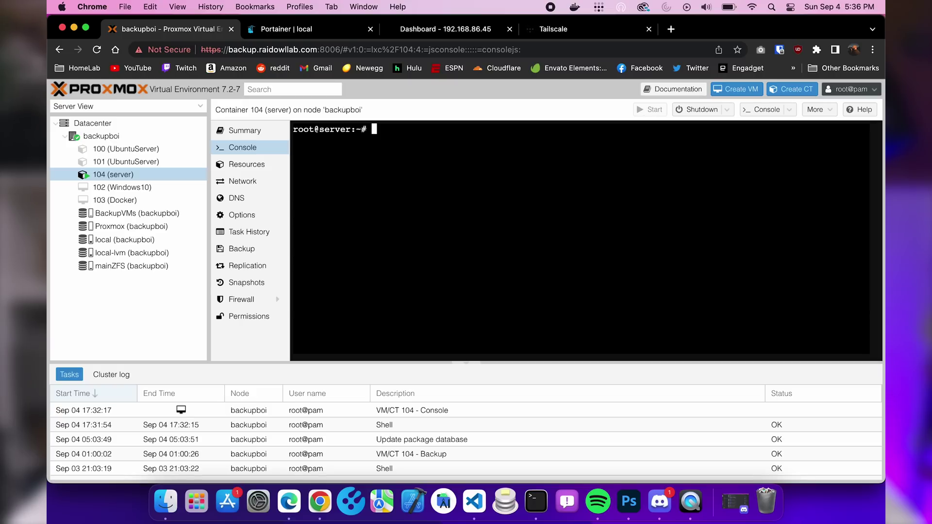
Ping 192.168.86.45 from container 104's console, getting 4 of 4 replies, then return to TrueNAS.
text(ping 192.168.86.45)
key(Return)
key(ctrl+c)
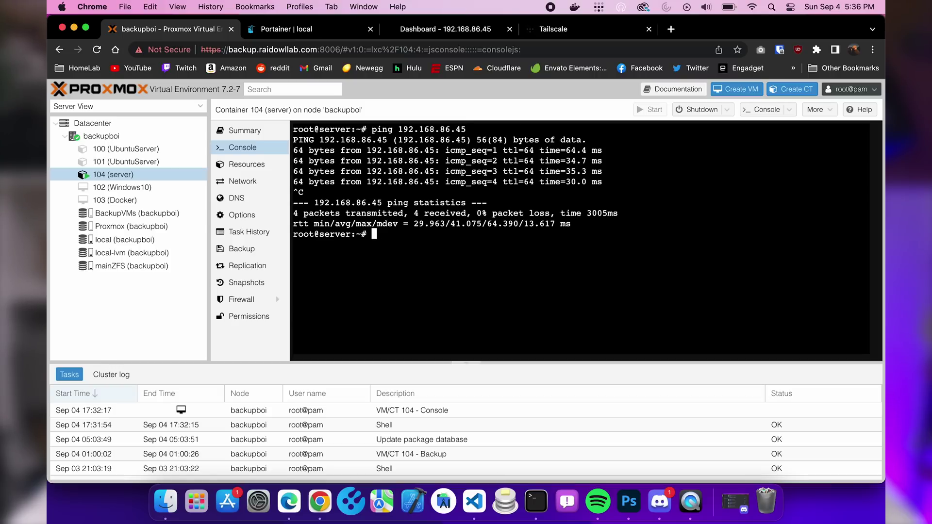
click(431, 34)
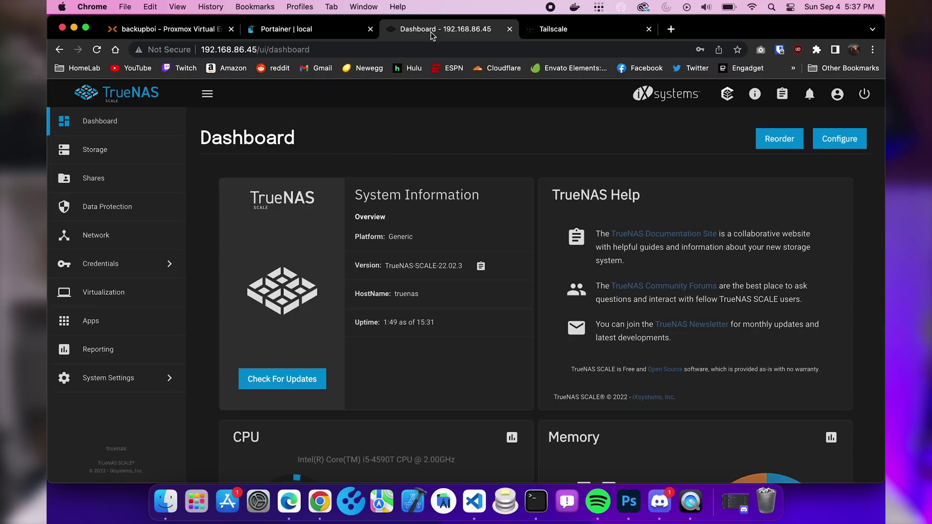
Reload the TrueNAS web interface and enter the root username and its password.
click(96, 50)
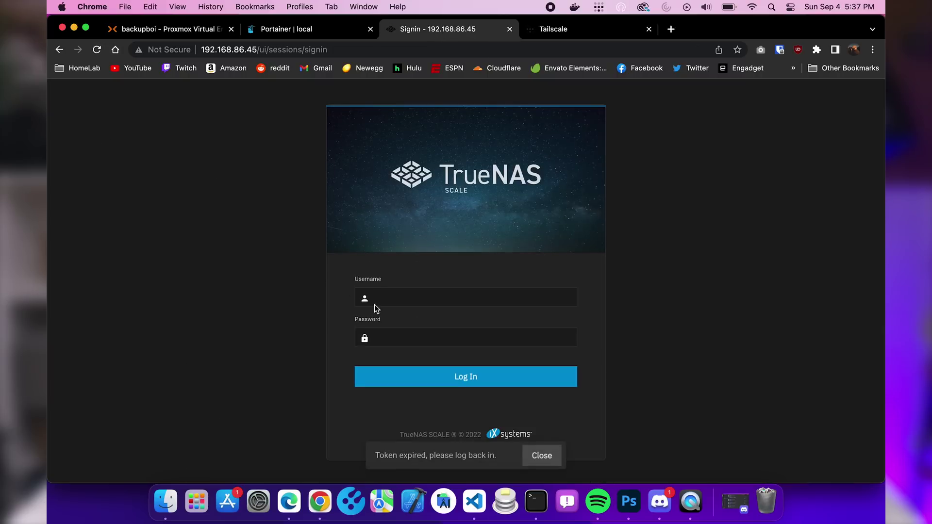
text(root)
key(Tab)
text(******)
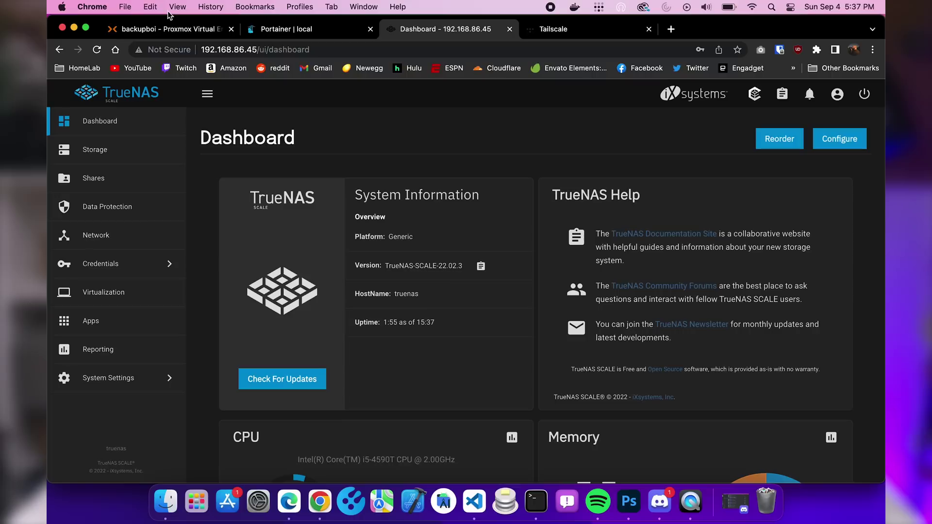
Switch to the backupboi Proxmox VE browser tab.
click(163, 30)
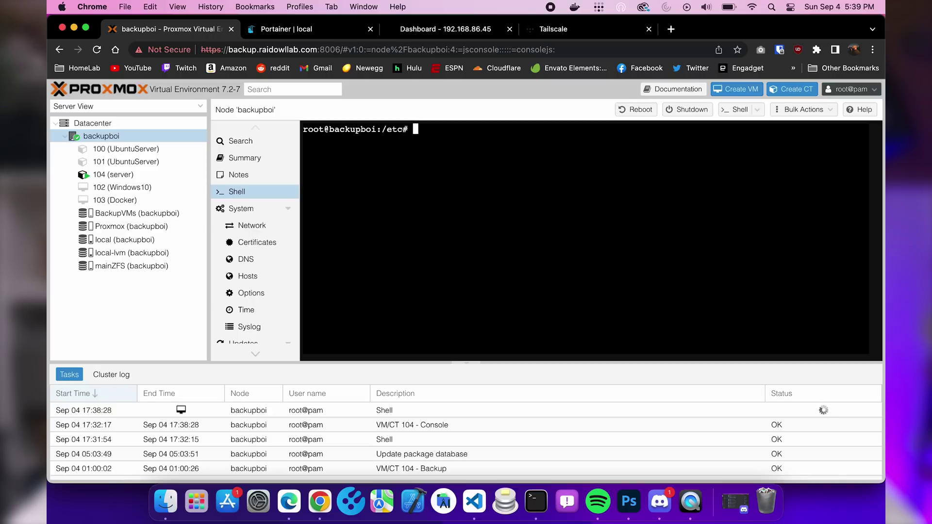
text(nano rsy)
key(Tab)
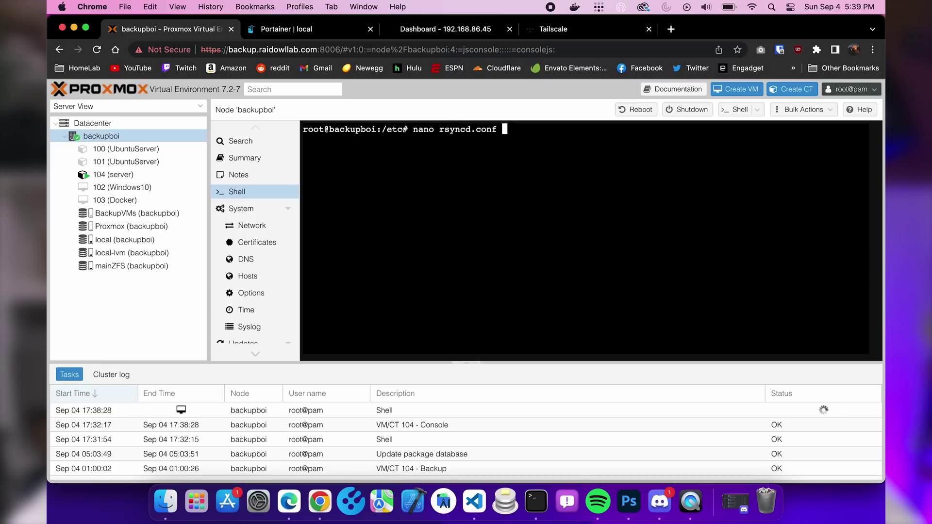
key(Return)
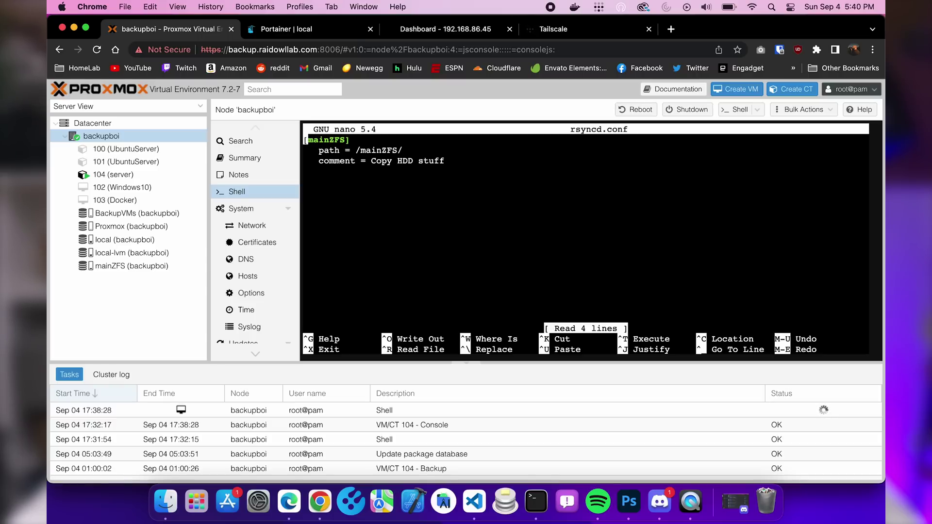
key(Down)
key(Up)
key(Down)
key(Right)
key(Right)
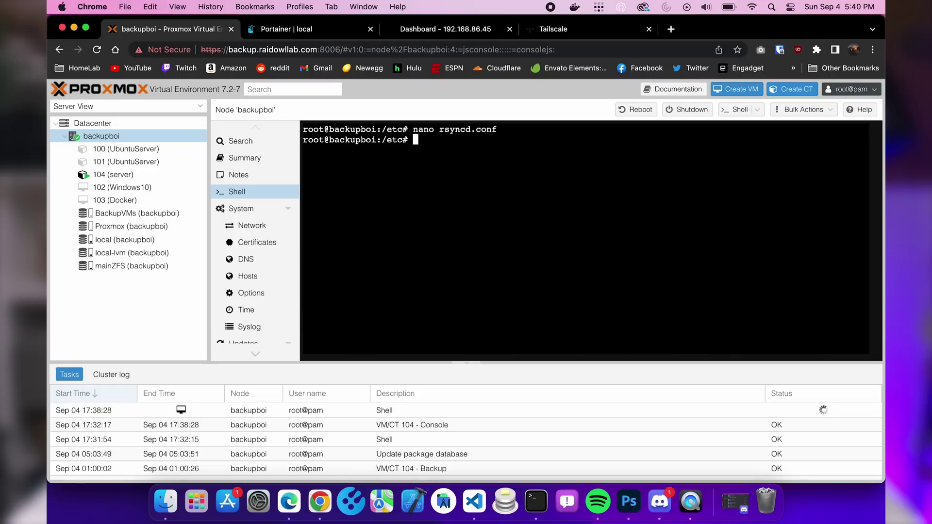
List /mainZFS/ to confirm it holds the five backup folders.
text(ls /mai)
key(Tab)
key(Return)
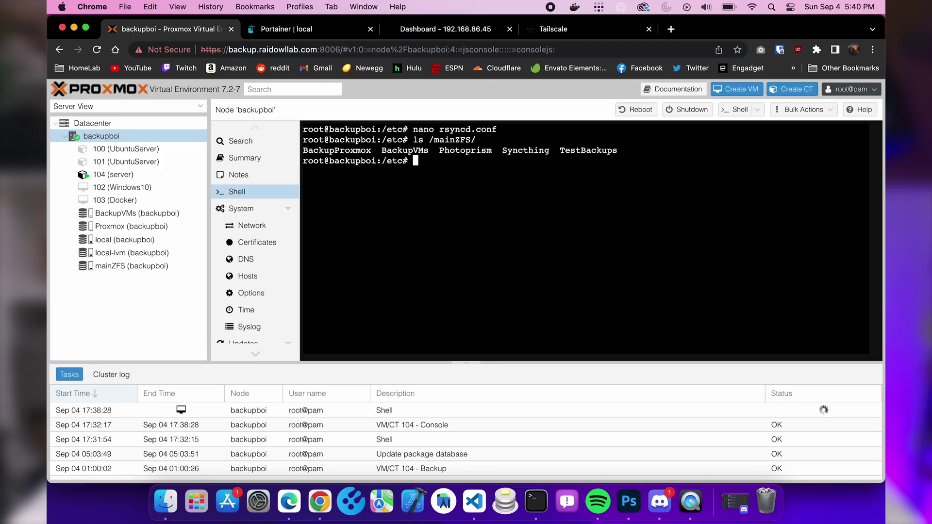
Restart the rsync service with systemctl restart rsync.
key(Up)
key(Up)
key(ctrl+u)
text(systemctl restart rsync)
key(Return)
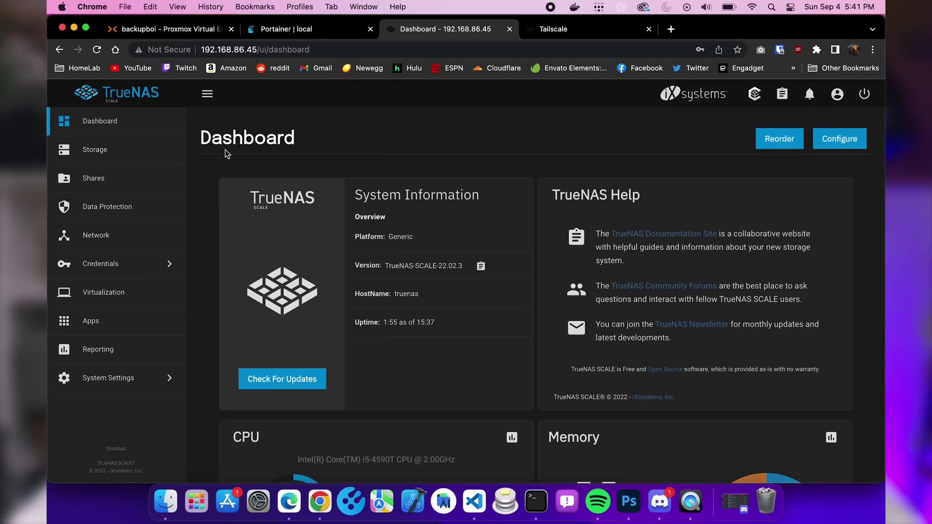
Open the existing pull rsync task from 10.0.0.43 for editing from Data Protection.
click(116, 207)
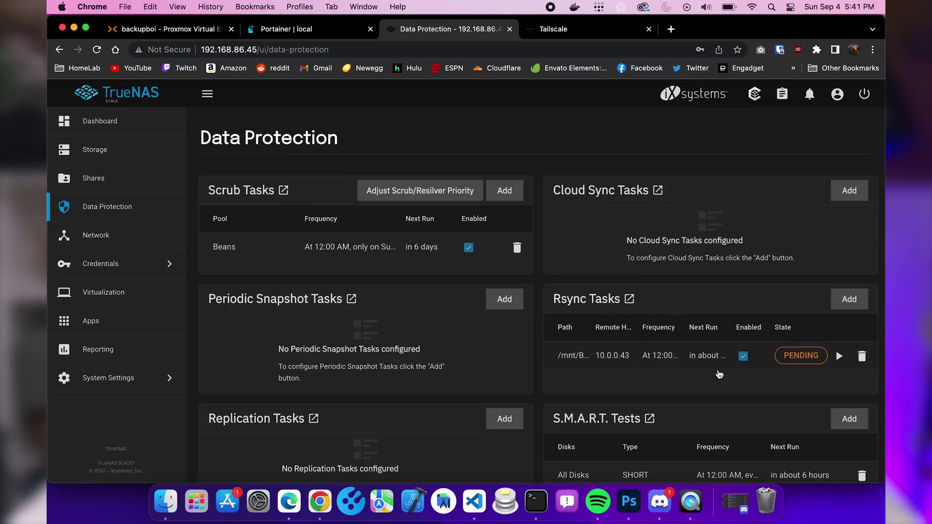
click(562, 362)
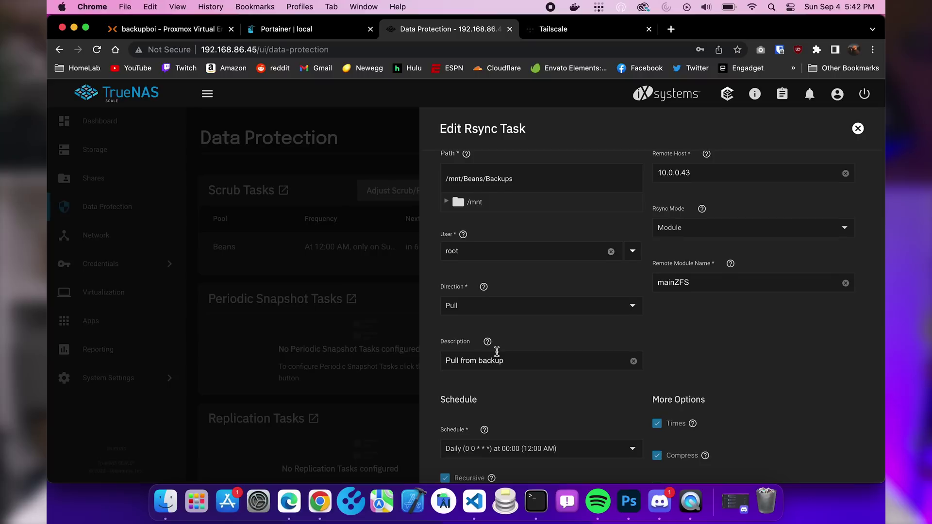
scroll(493, 385, down, 1)
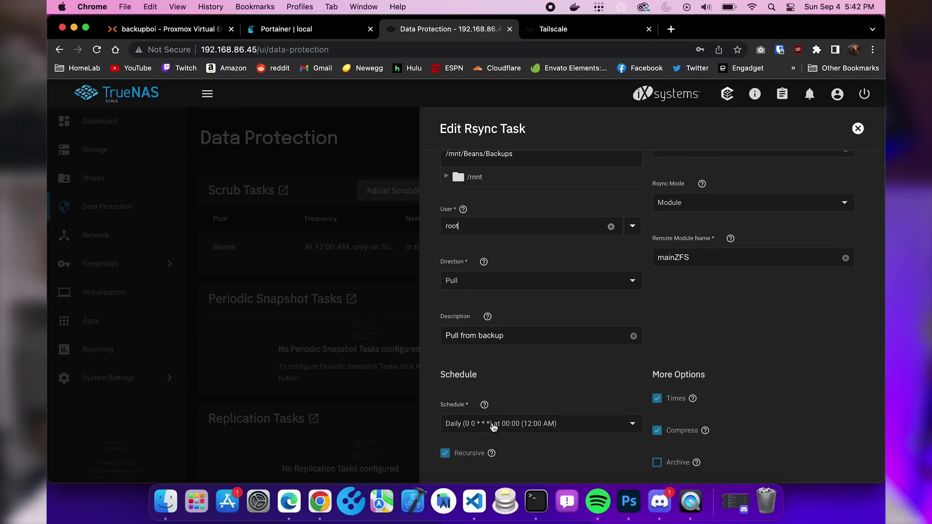
click(719, 198)
scroll(719, 203, up, 1)
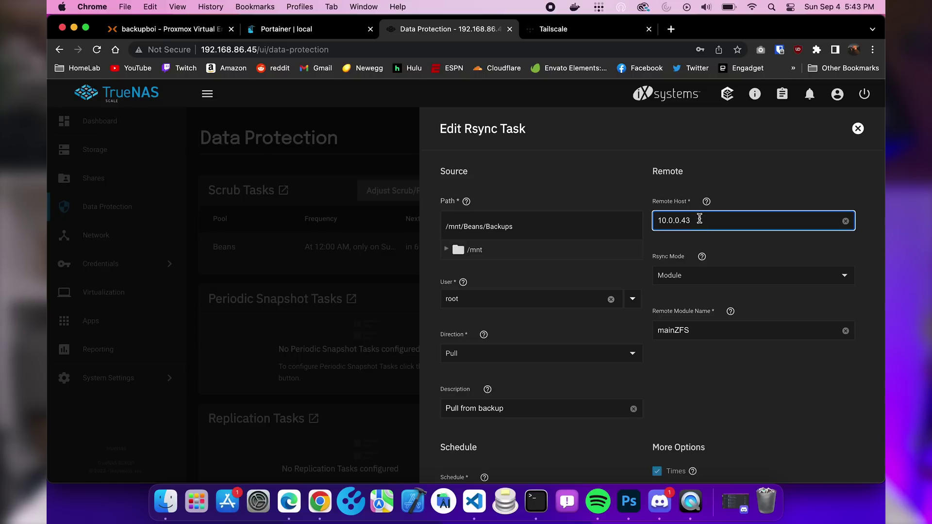
click(707, 278)
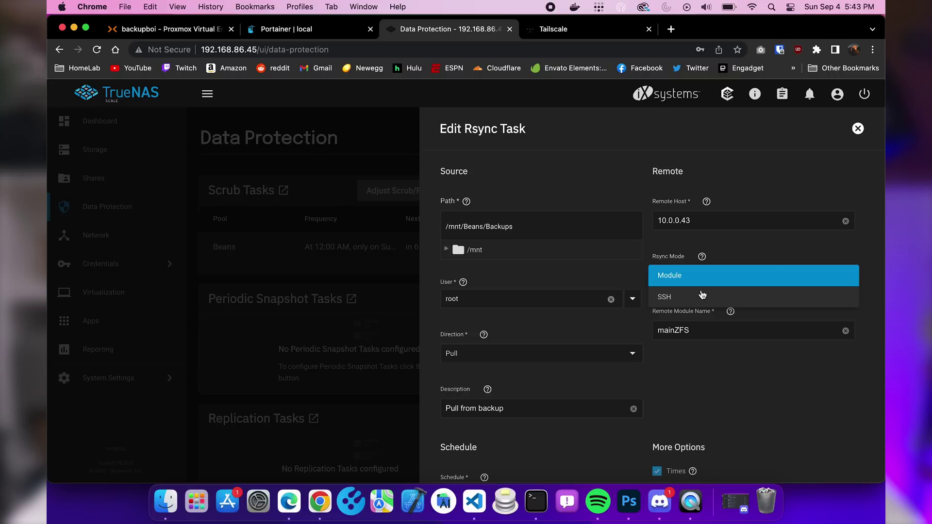
click(680, 282)
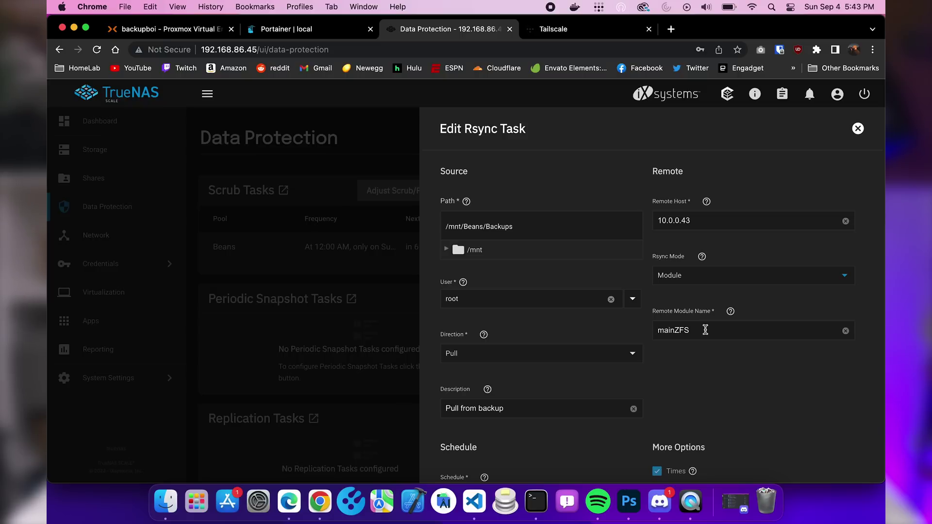
scroll(705, 330, down, 5)
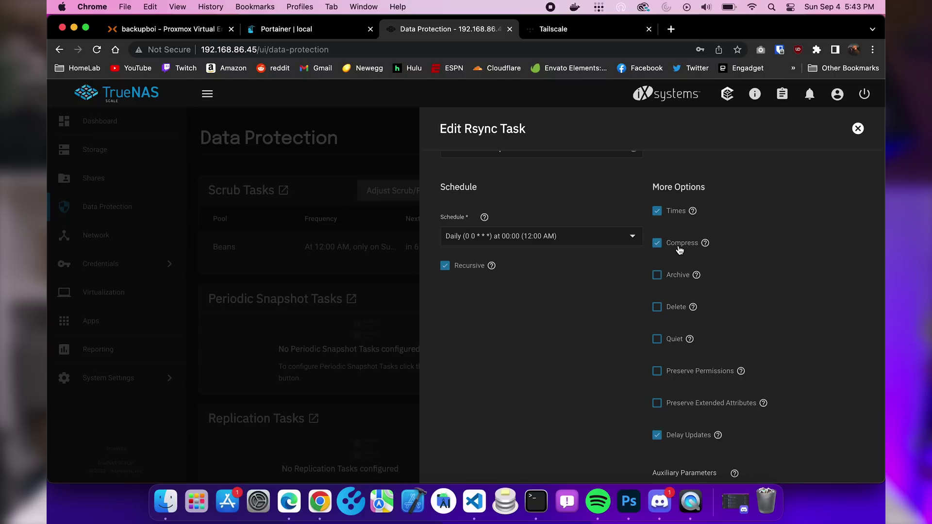
scroll(680, 250, down, 5)
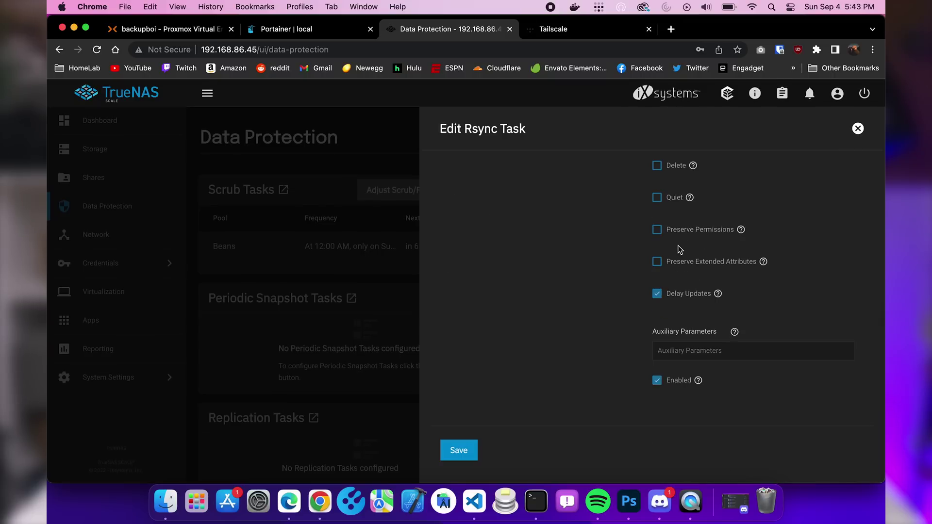
Save the rsync task and start it immediately, pulling module mainZFS from 10.0.0.43.
click(456, 450)
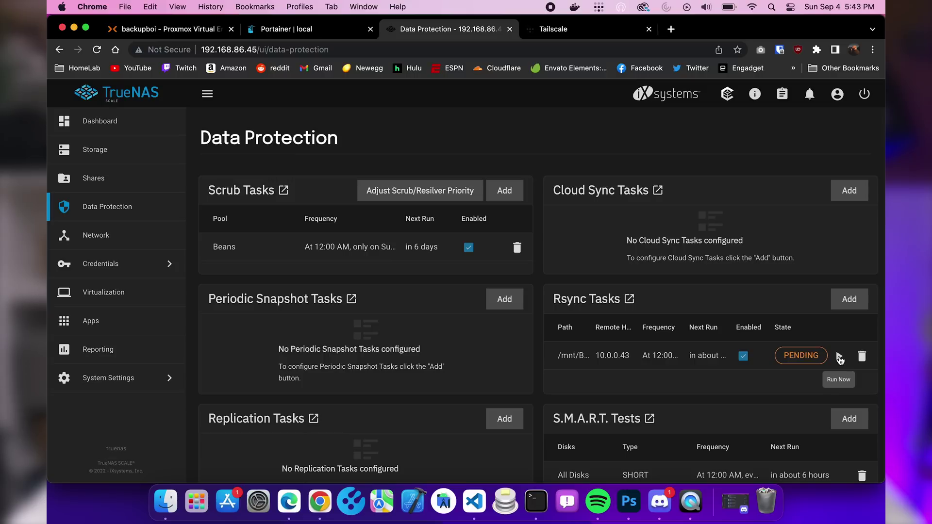
click(840, 357)
click(491, 308)
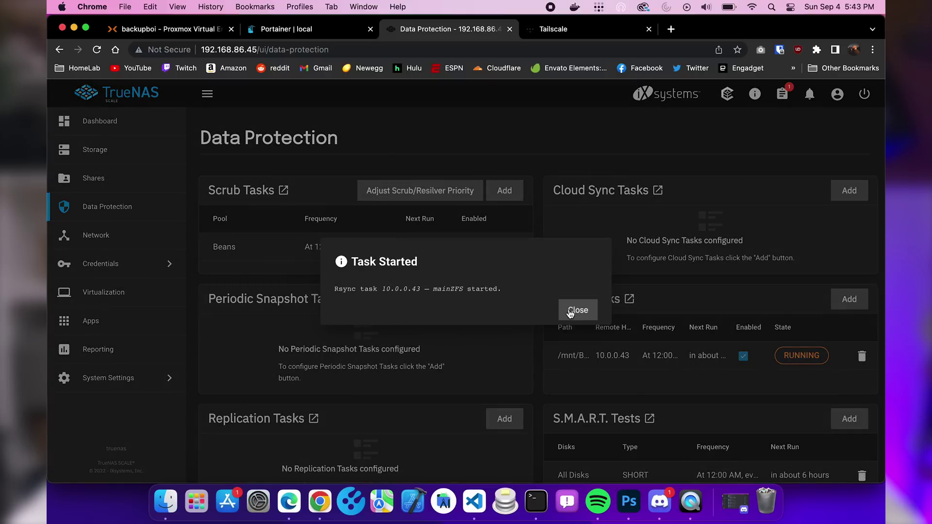
click(574, 311)
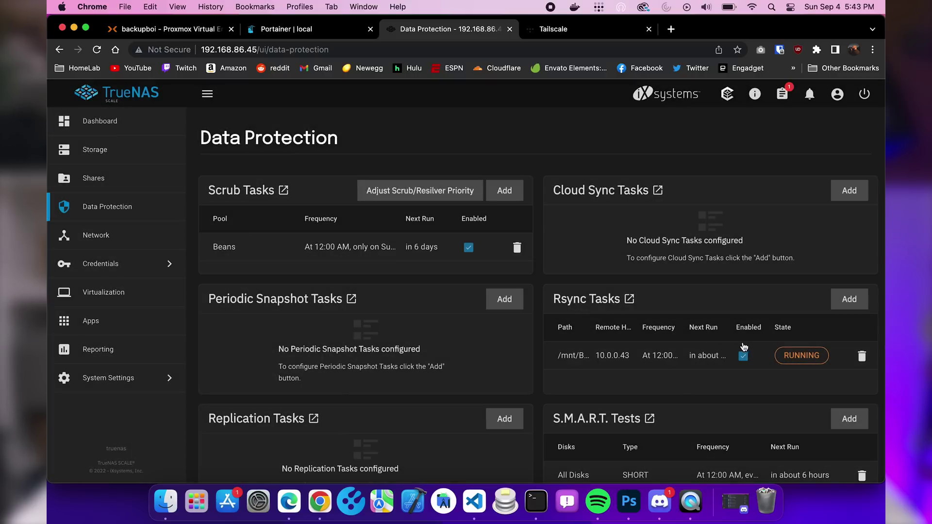